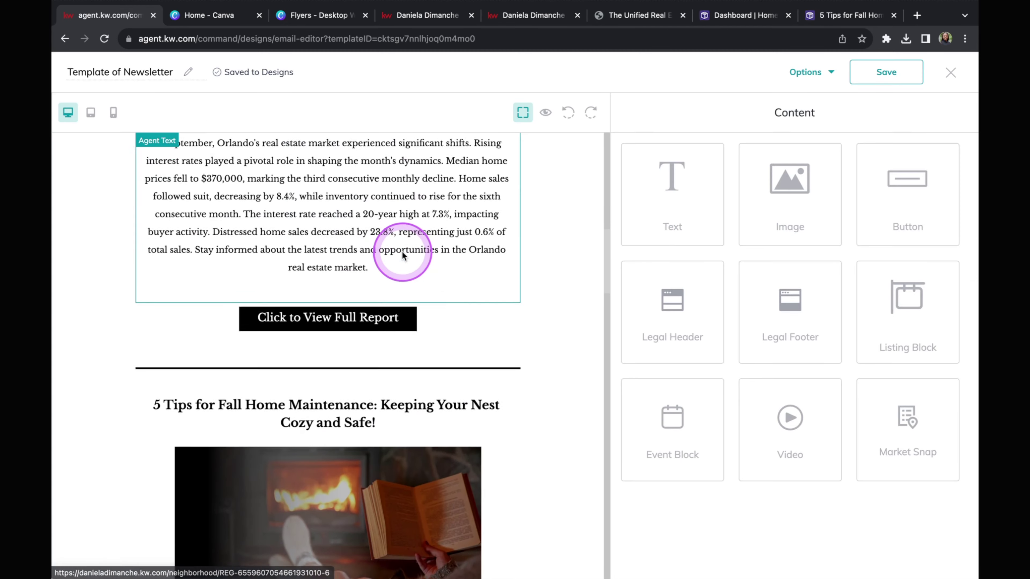
- Review the newsletter template from the market report to the We Love Our Clients section
scroll(402, 251, down, 20)
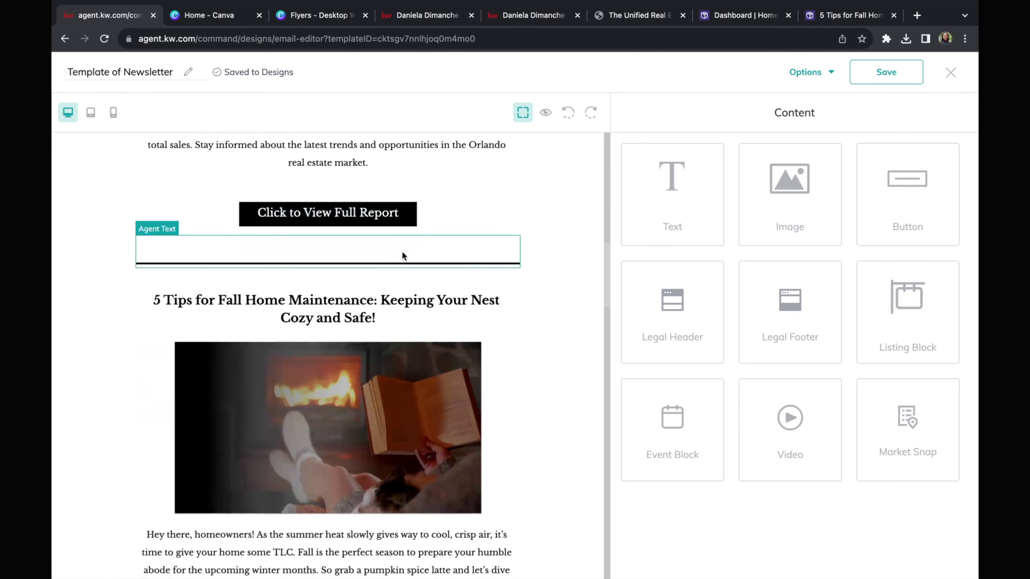
scroll(403, 255, up, 5)
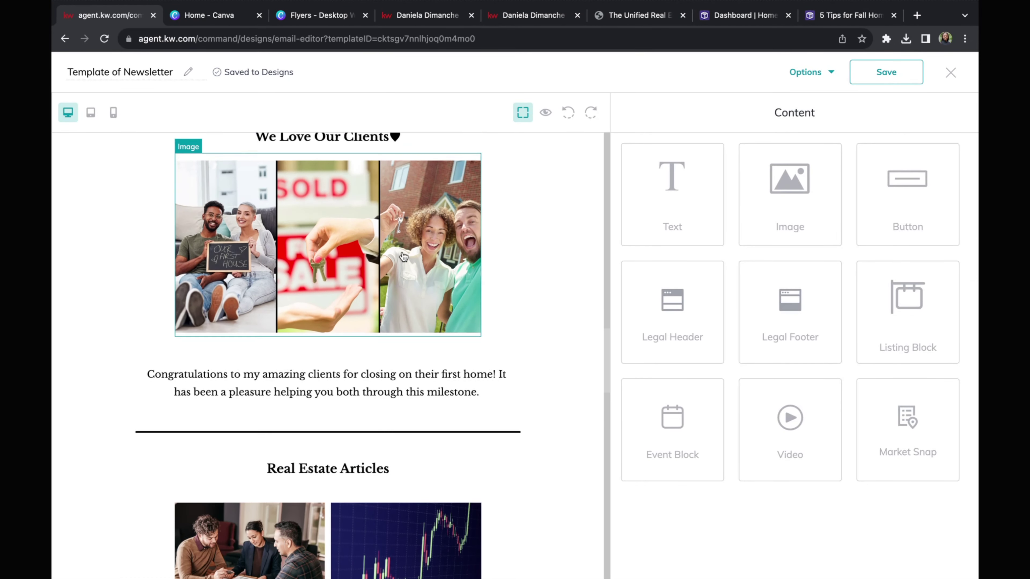
click(433, 259)
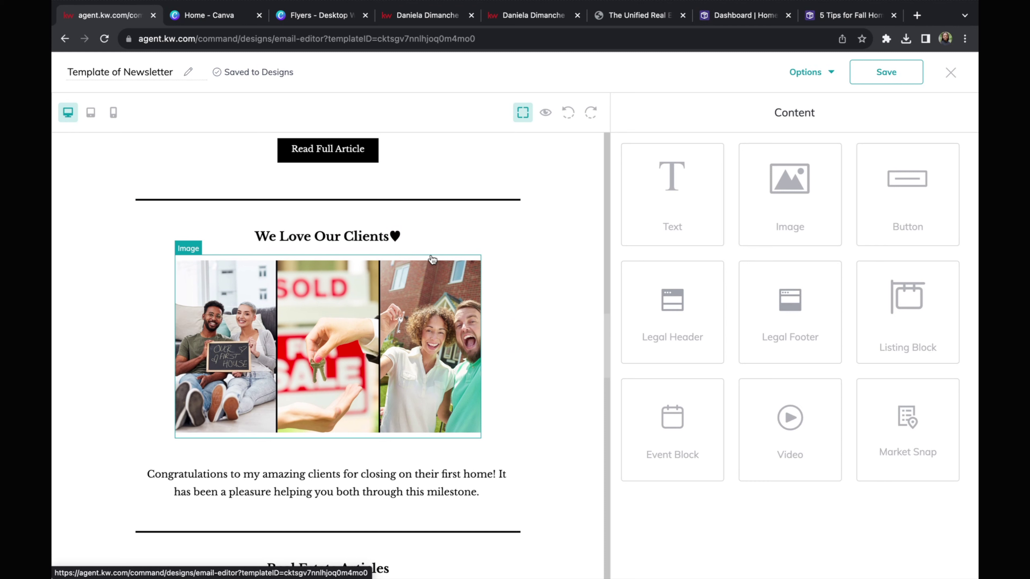
click(560, 171)
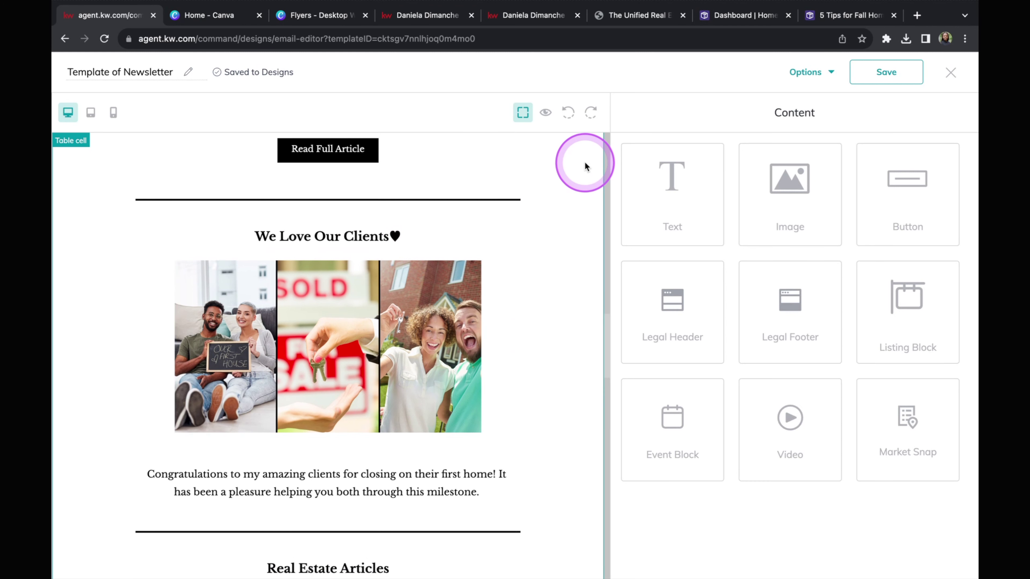
- Preview the newsletter's header and market report in desktop view, and return to the editor
click(546, 115)
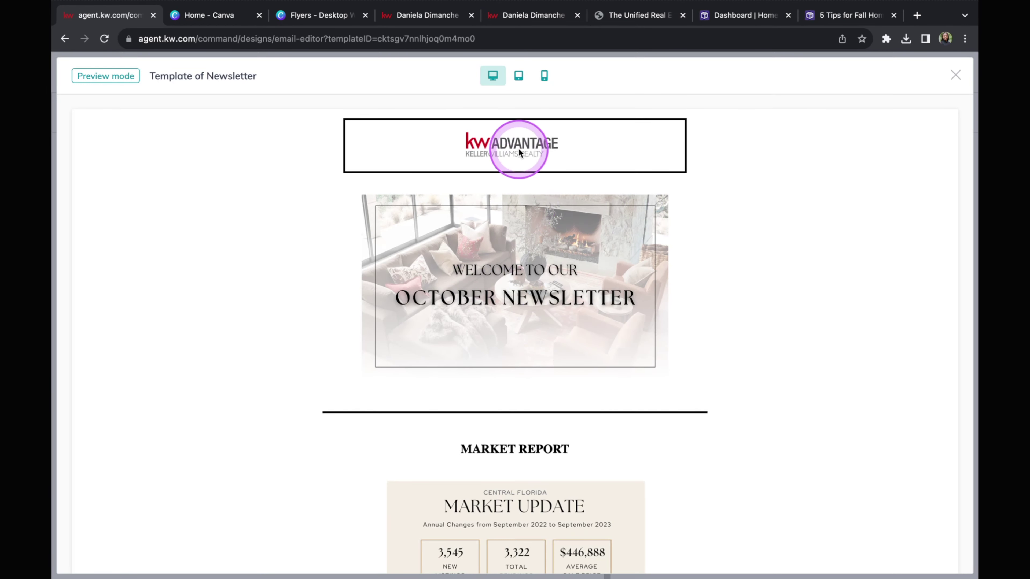
scroll(581, 396, down, 3)
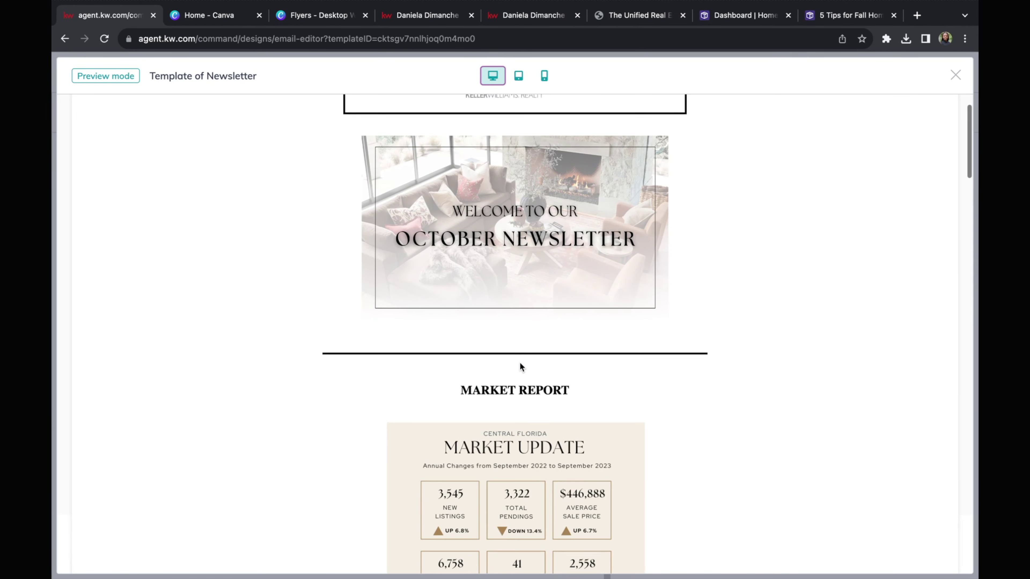
click(955, 74)
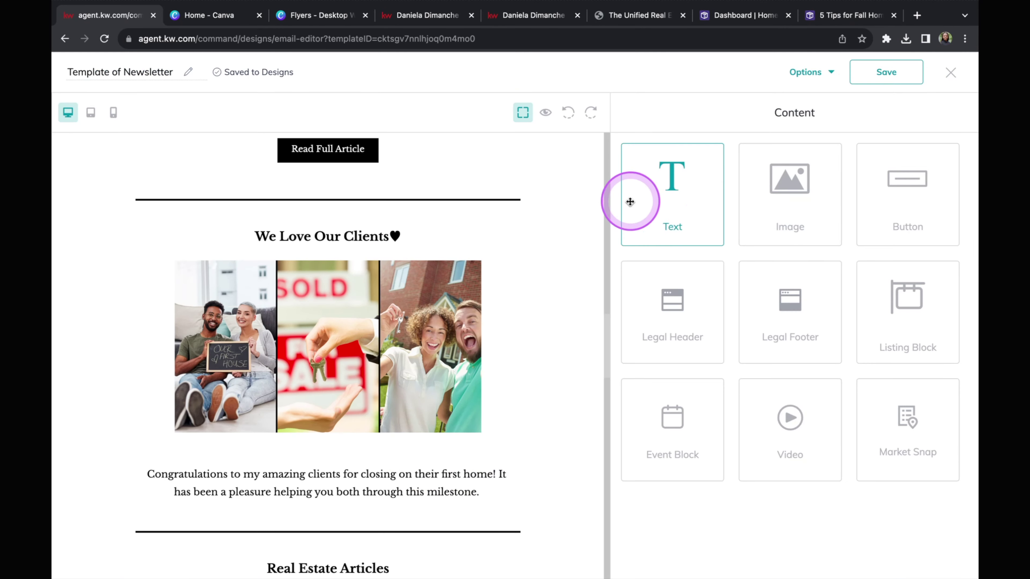
click(899, 83)
- Select the two-article image in the newsletter's Real Estate Articles section
scroll(404, 227, down, 8)
click(404, 225)
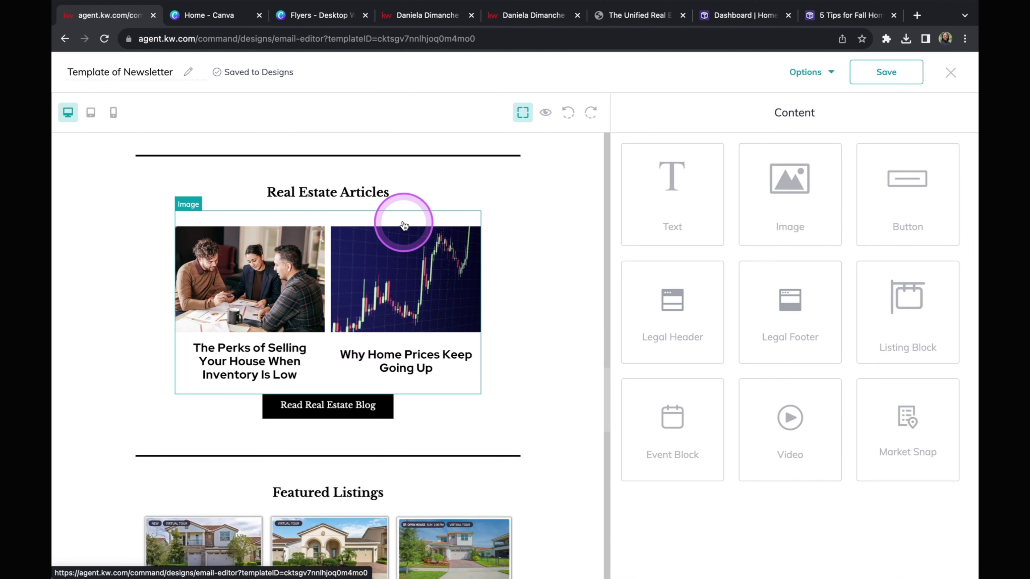
click(377, 326)
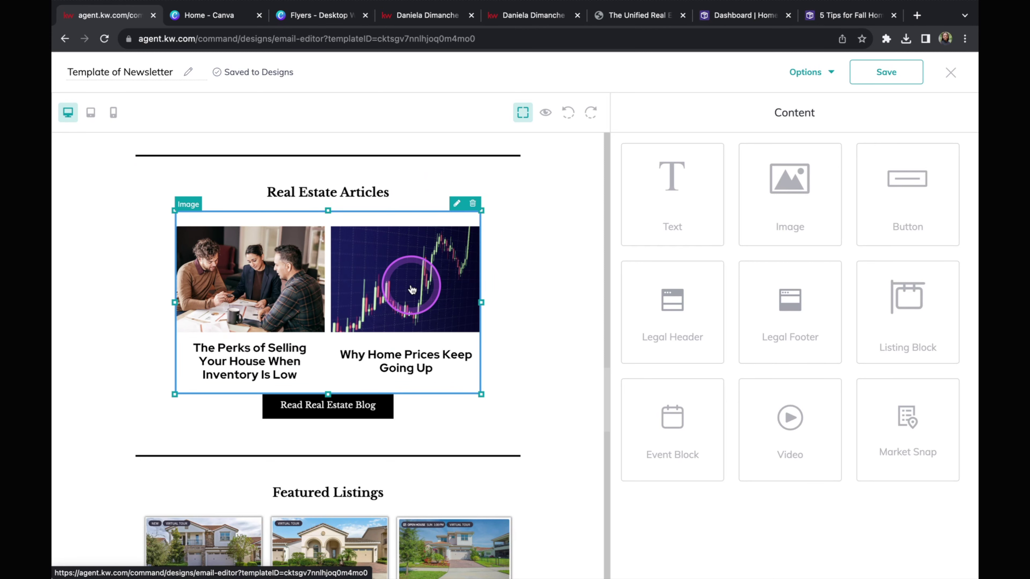
- Switch to the Flyers design in Canva and view the pages following the three-column grid on page 30
click(320, 15)
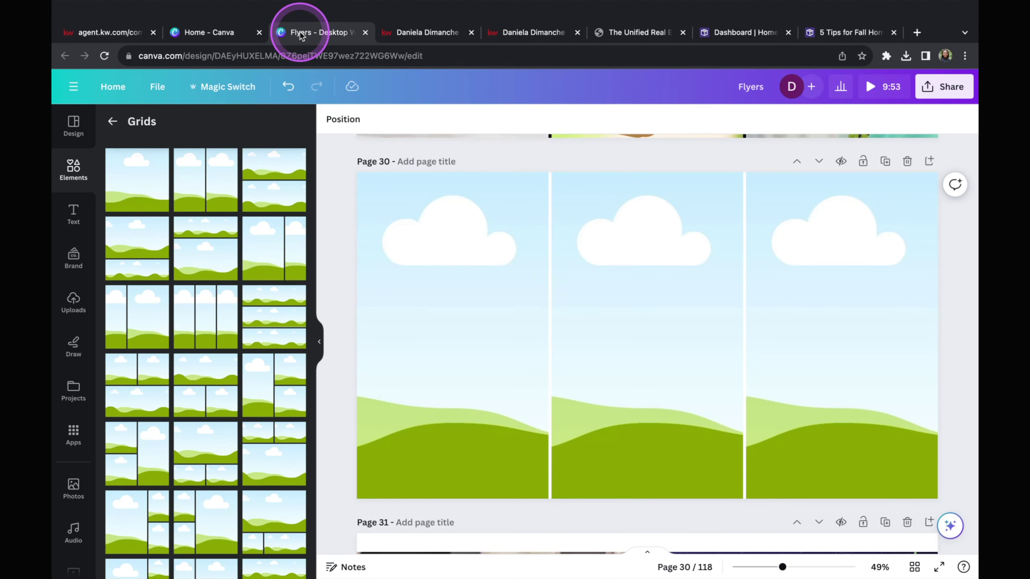
scroll(556, 368, down, 6)
scroll(556, 373, down, 3)
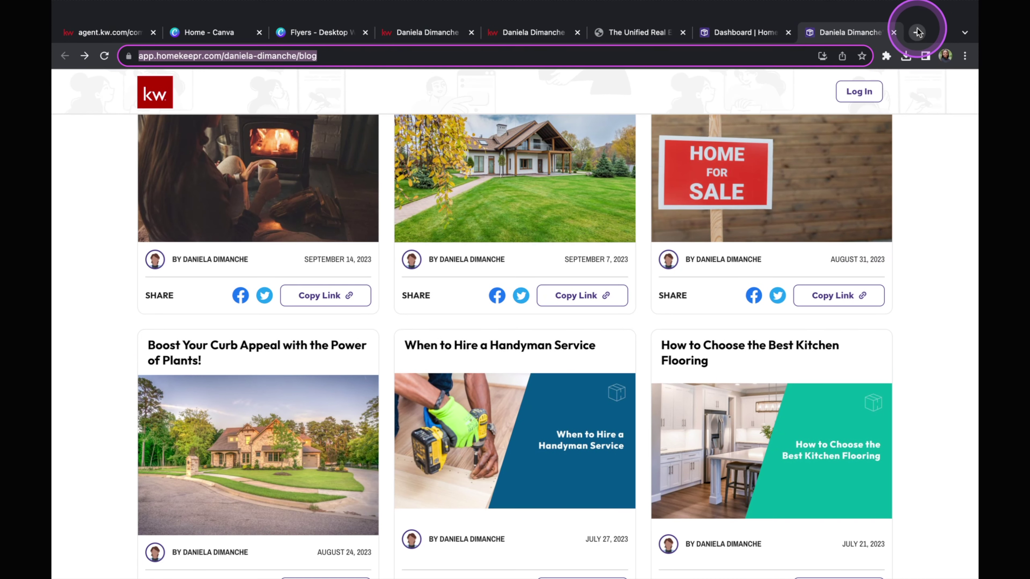
- Open keepingcurrentmatters.com in a new browser tab
click(917, 15)
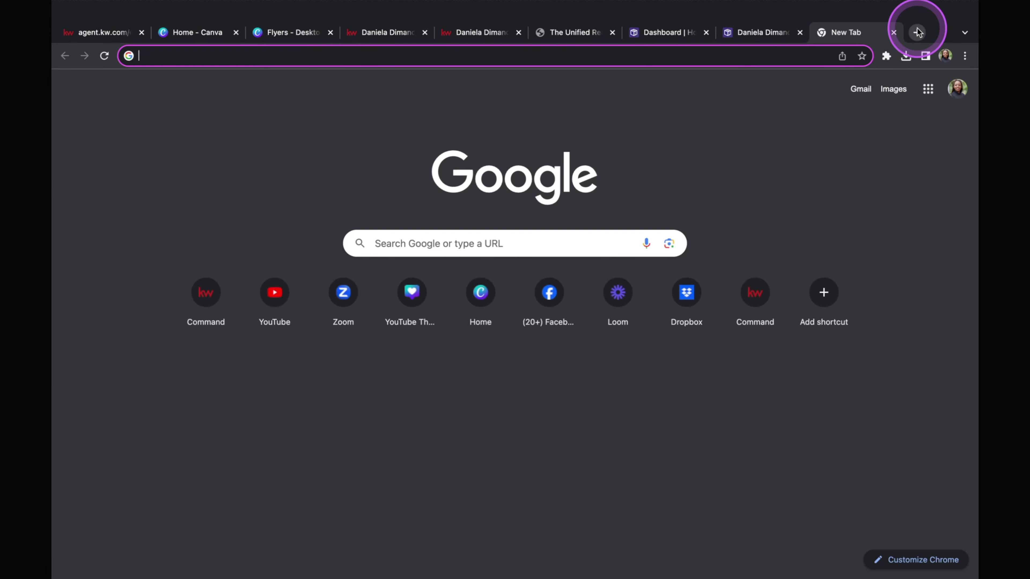
text(ke)
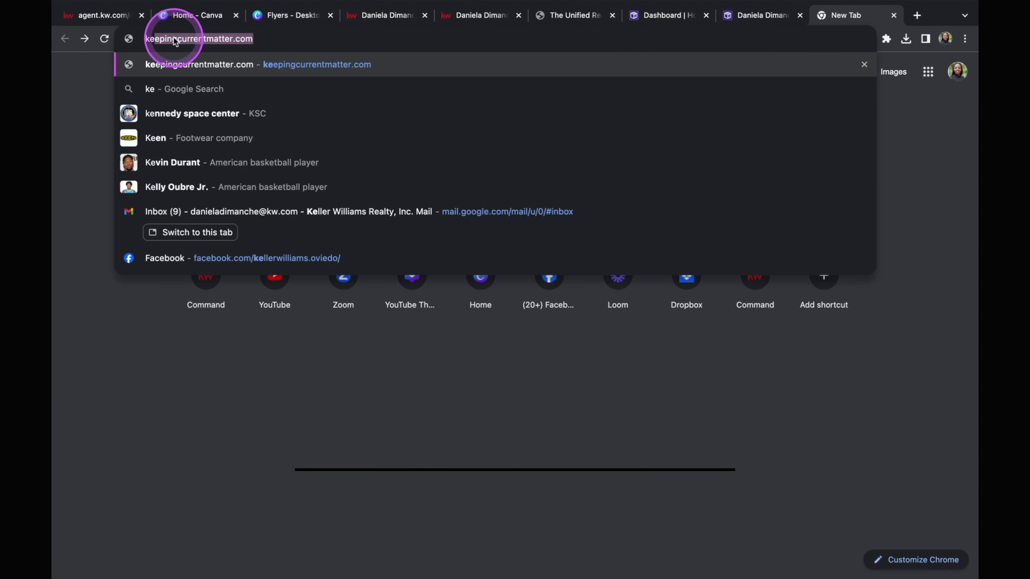
text(epingcurren)
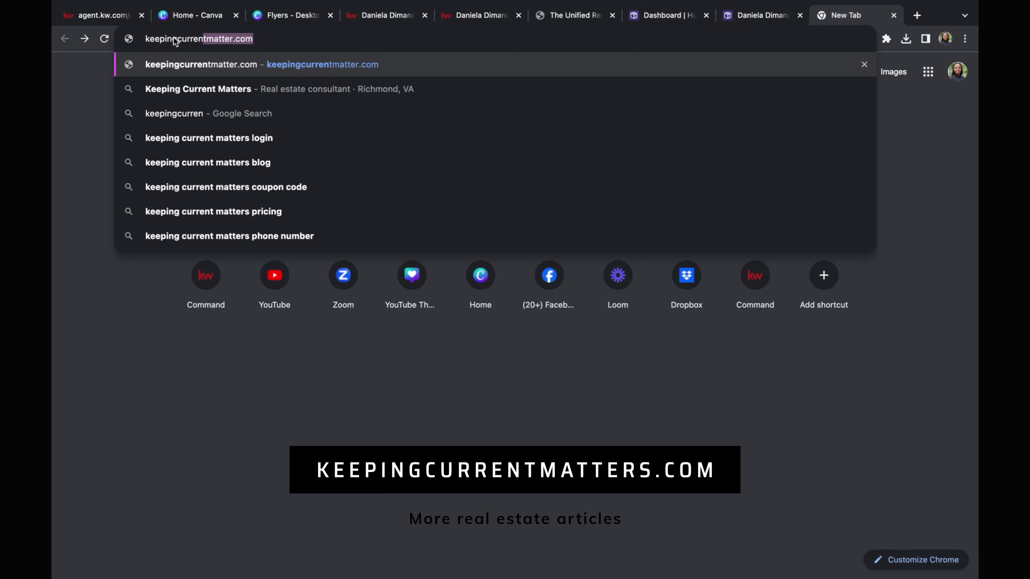
text(tmatters.com)
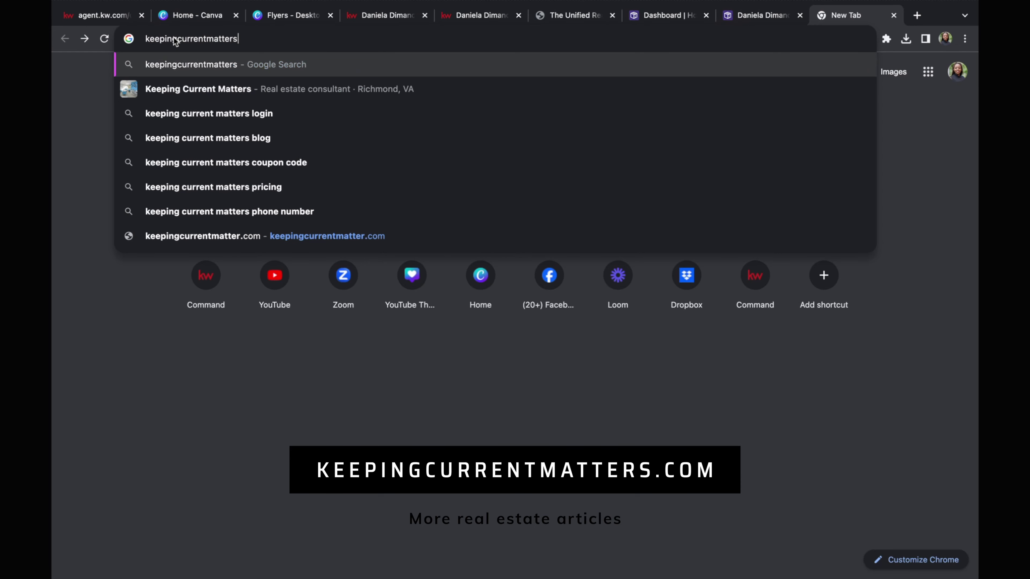
key(Return)
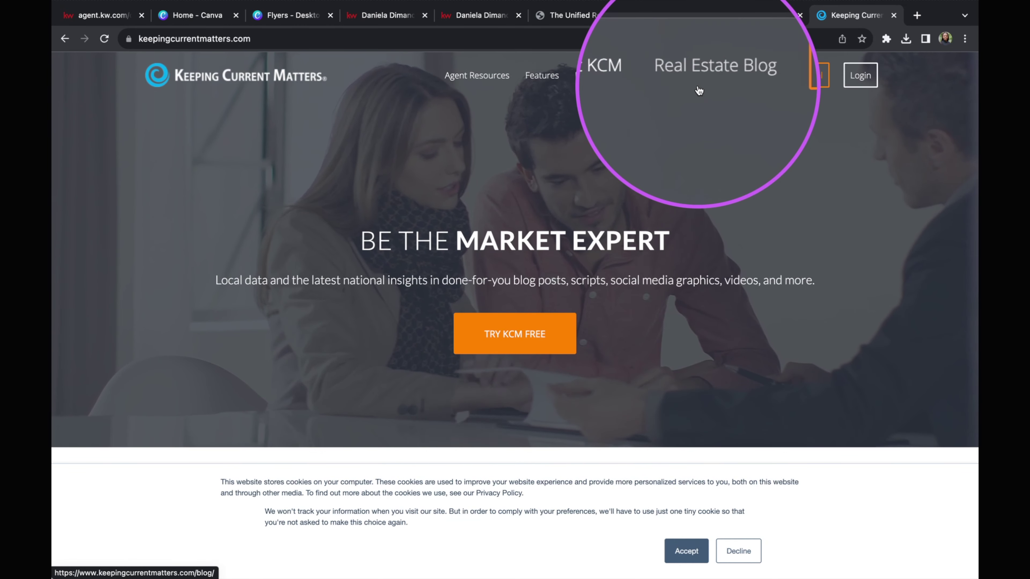
- Open the site's Real Estate Blog, accept the cookies and close the stray blank tab
click(706, 81)
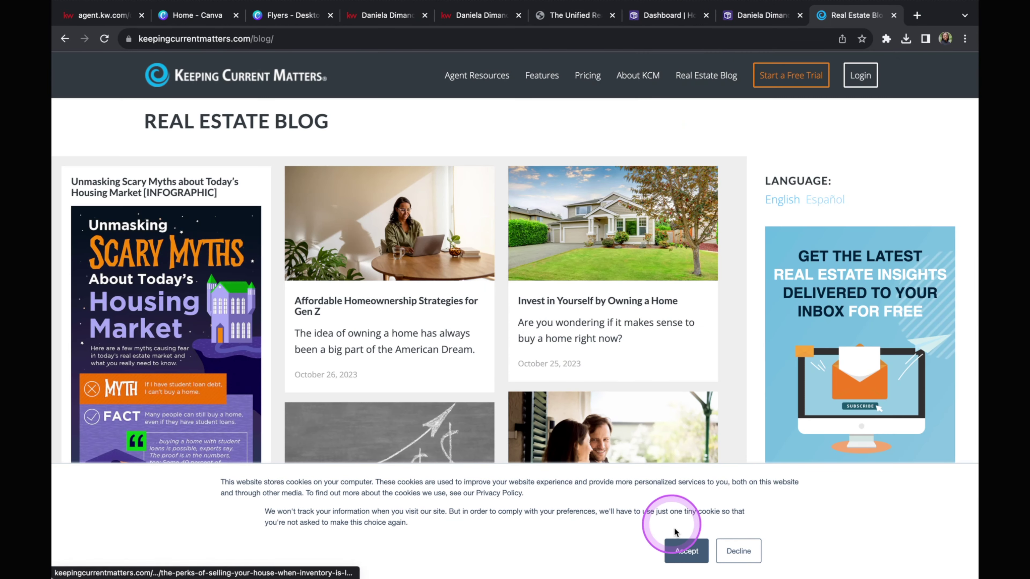
click(685, 551)
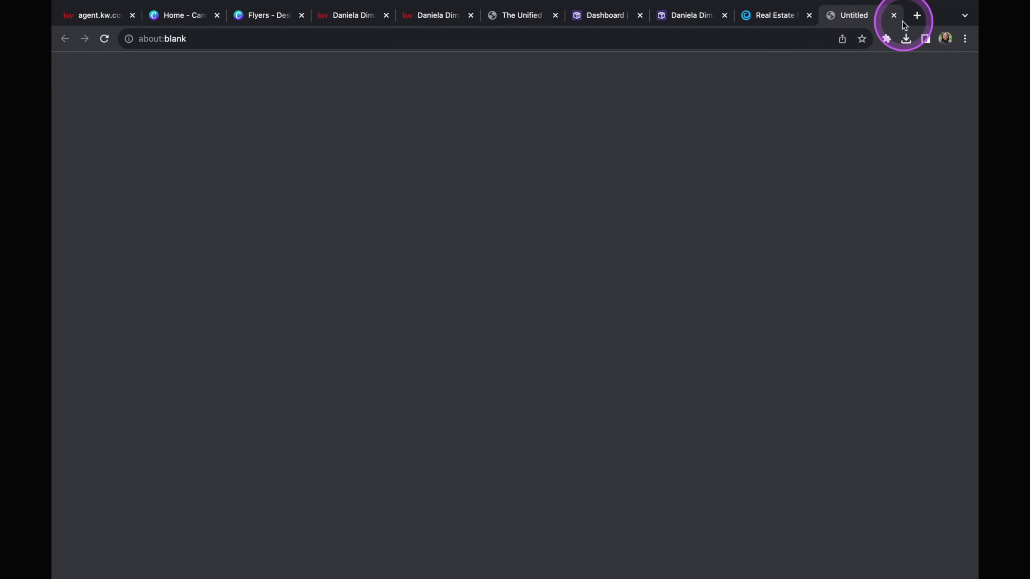
click(894, 15)
- Open the blog article "Why Home Prices Keep Going Up" and read through its text and home value graphs
scroll(507, 343, down, 3)
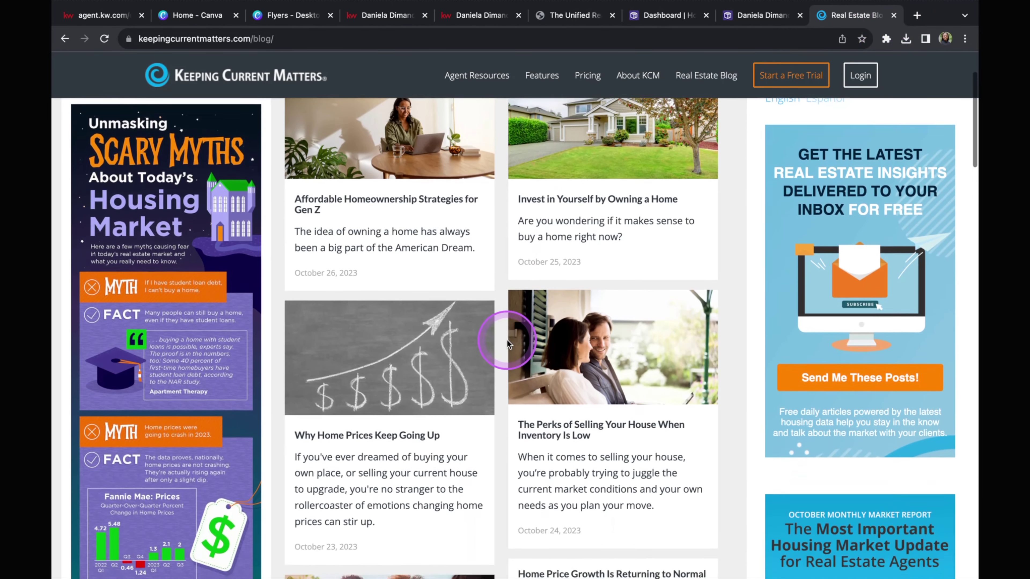
scroll(506, 341, up, 3)
scroll(697, 294, down, 3)
click(393, 413)
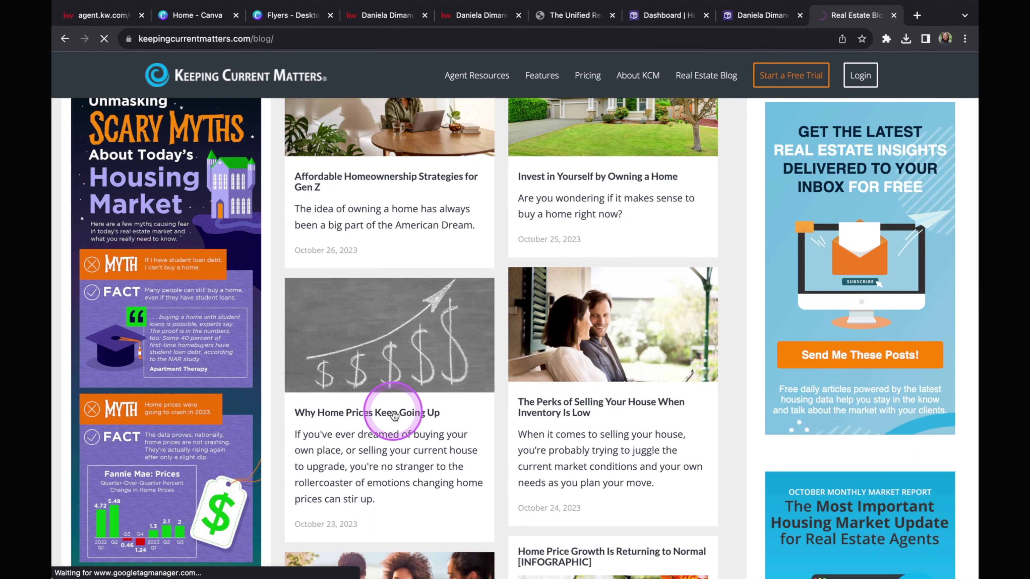
scroll(529, 287, down, 5)
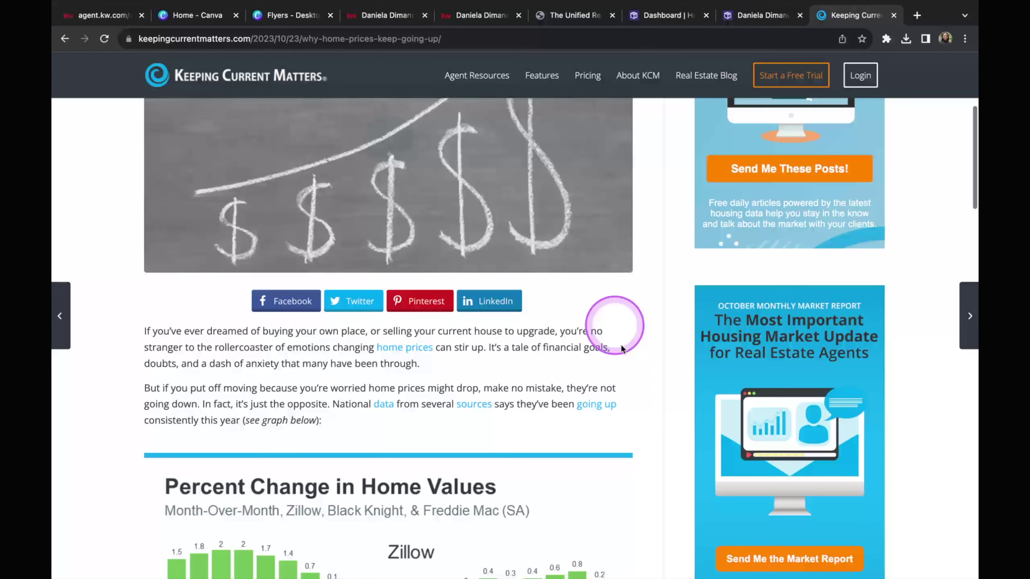
scroll(622, 348, down, 7)
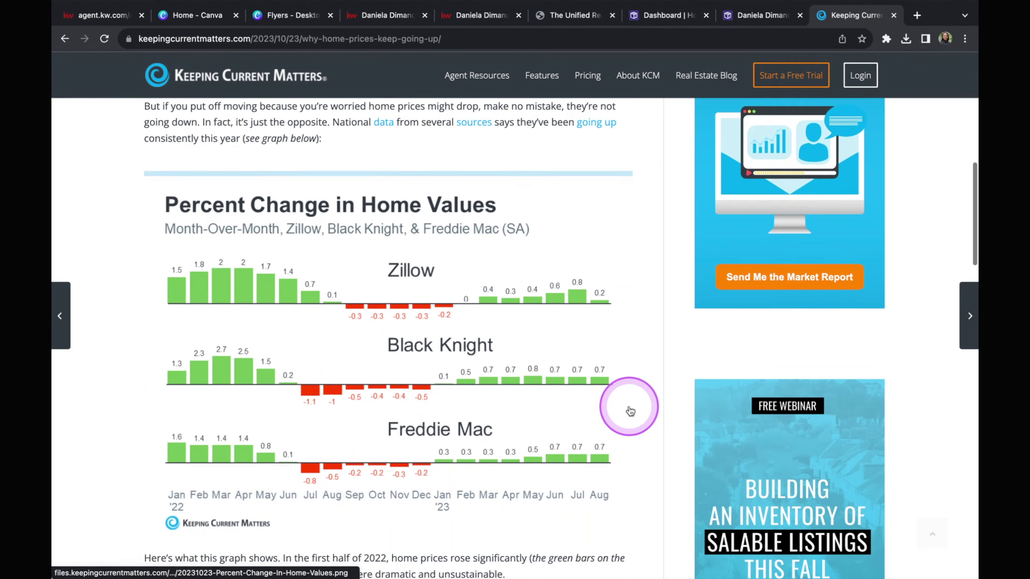
scroll(628, 407, down, 10)
- Return to the newsletter editor and compare its Read Real Estate Blog button with the articles on the HomeKeepr blog page
key(super+1)
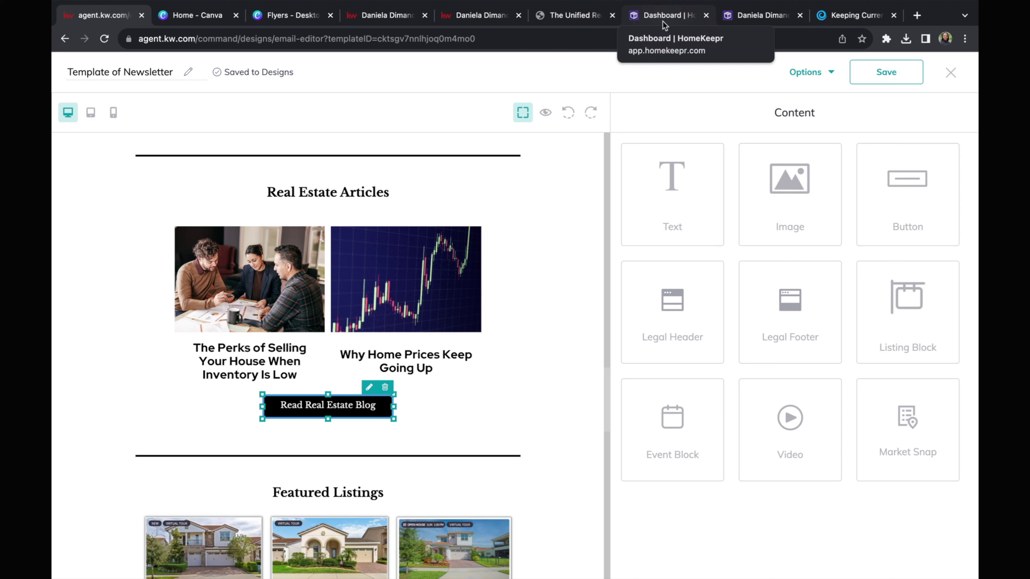
click(739, 28)
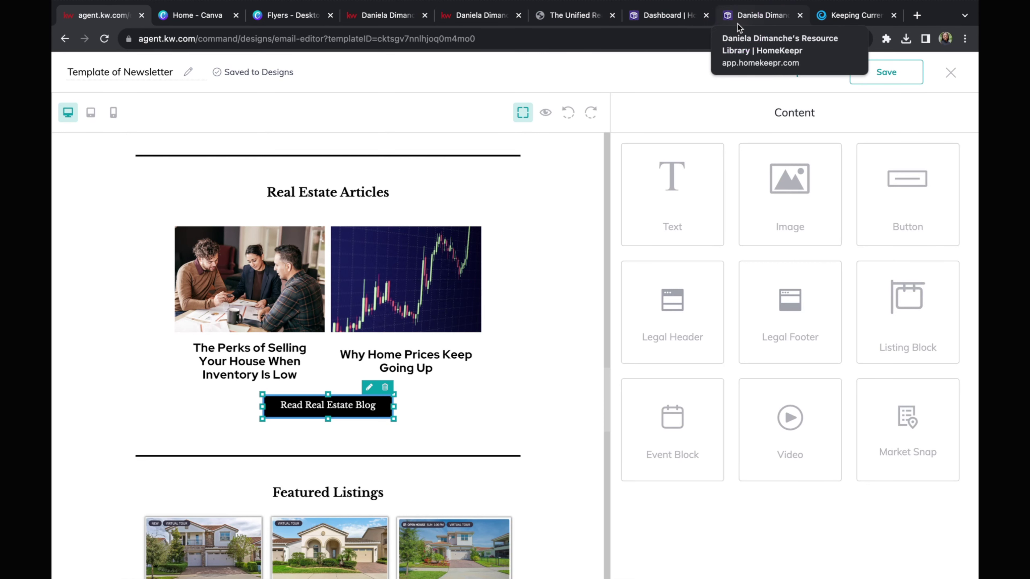
click(323, 343)
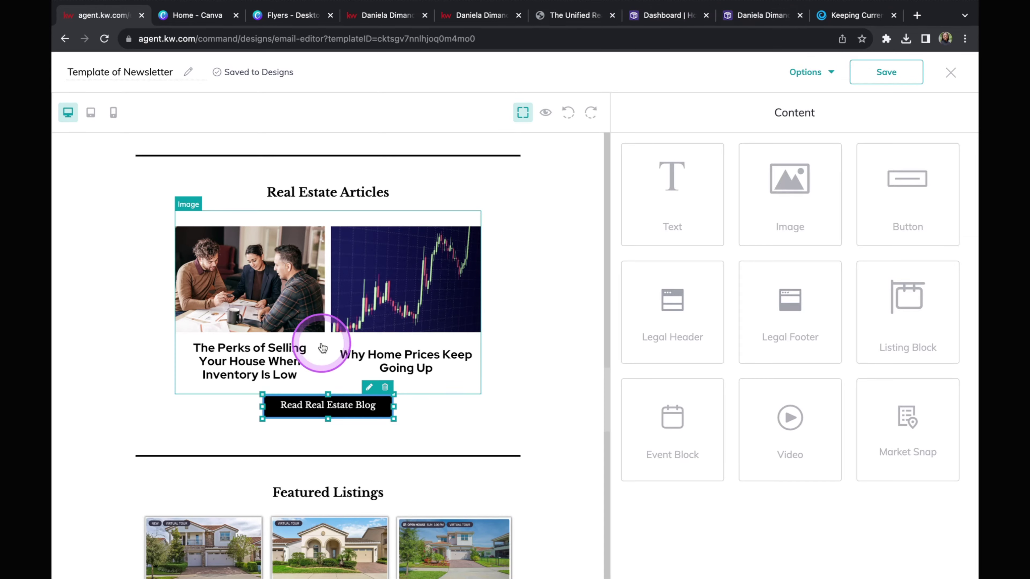
click(332, 408)
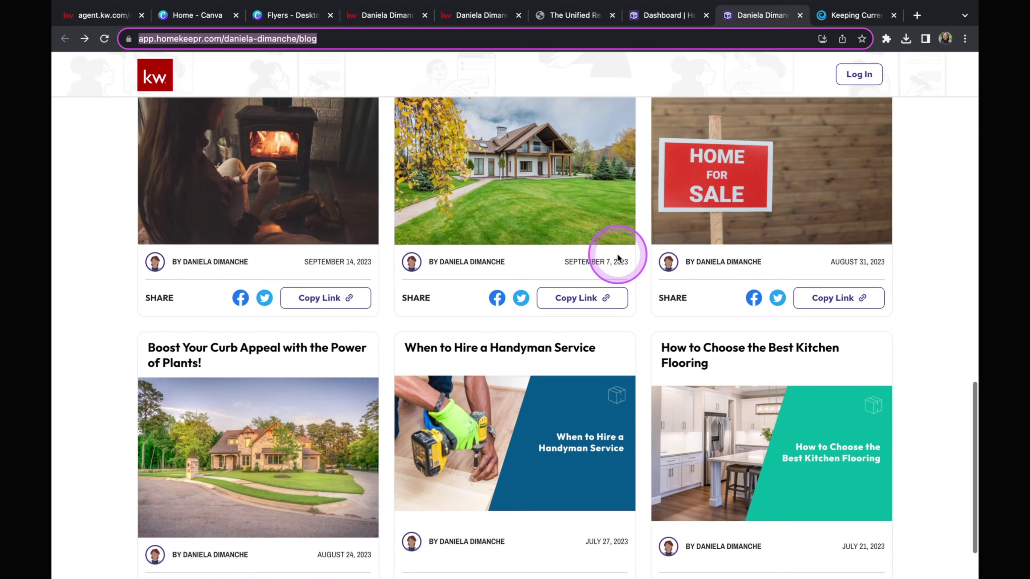
scroll(617, 257, up, 15)
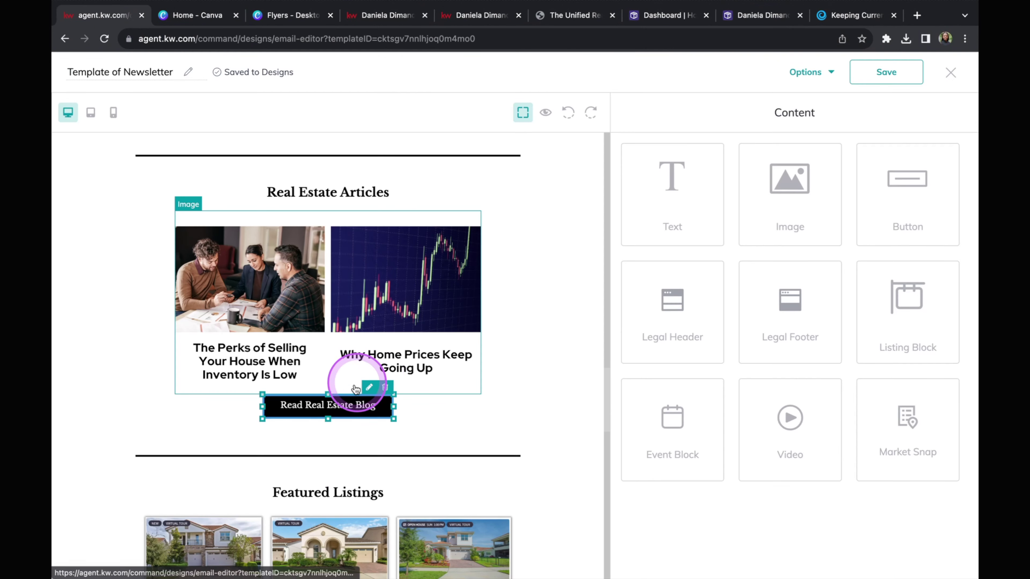
click(342, 416)
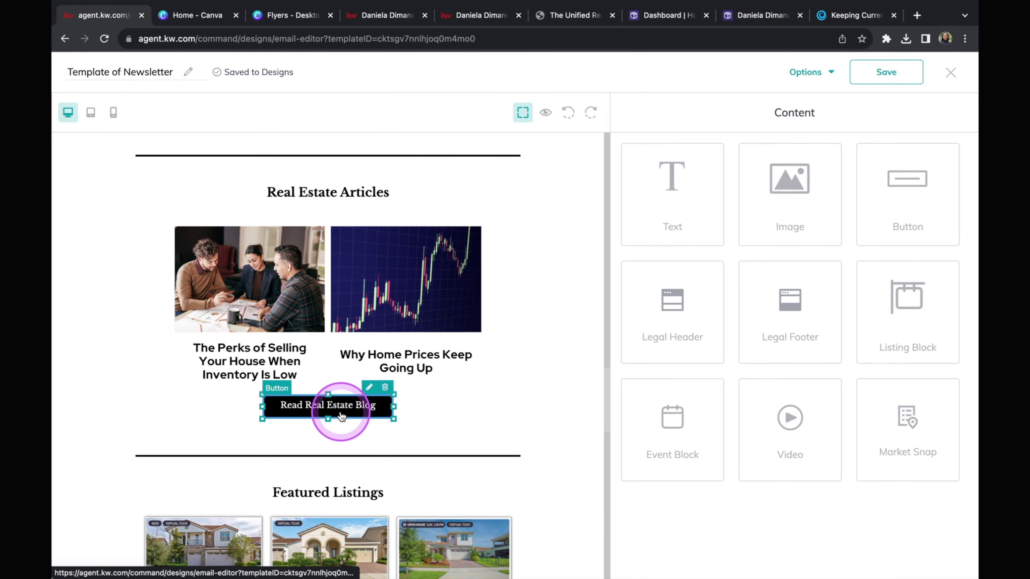
- Select the New Listings in Orlando button under Featured Listings and switch to the KW property search page
scroll(341, 417, down, 6)
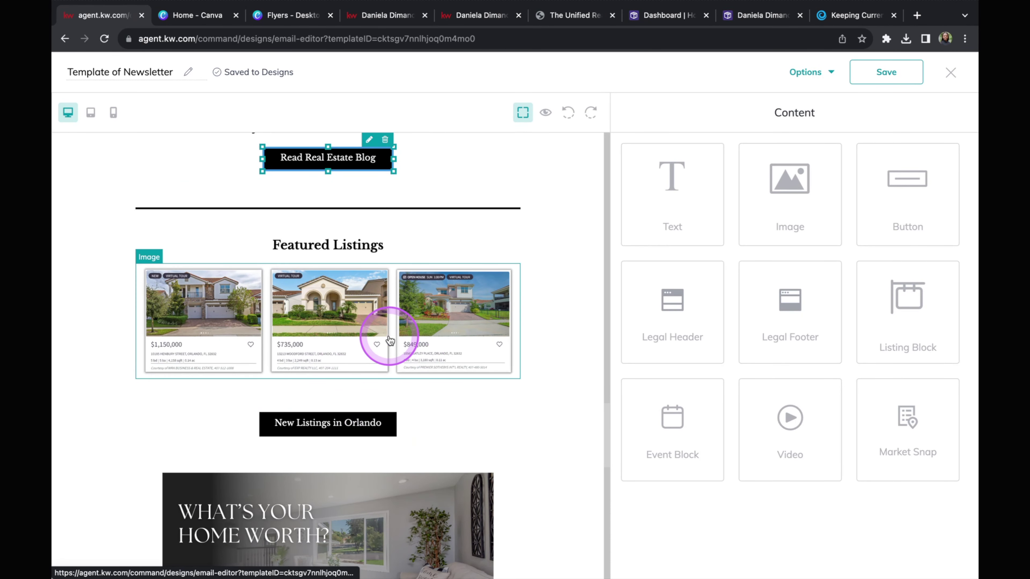
click(316, 436)
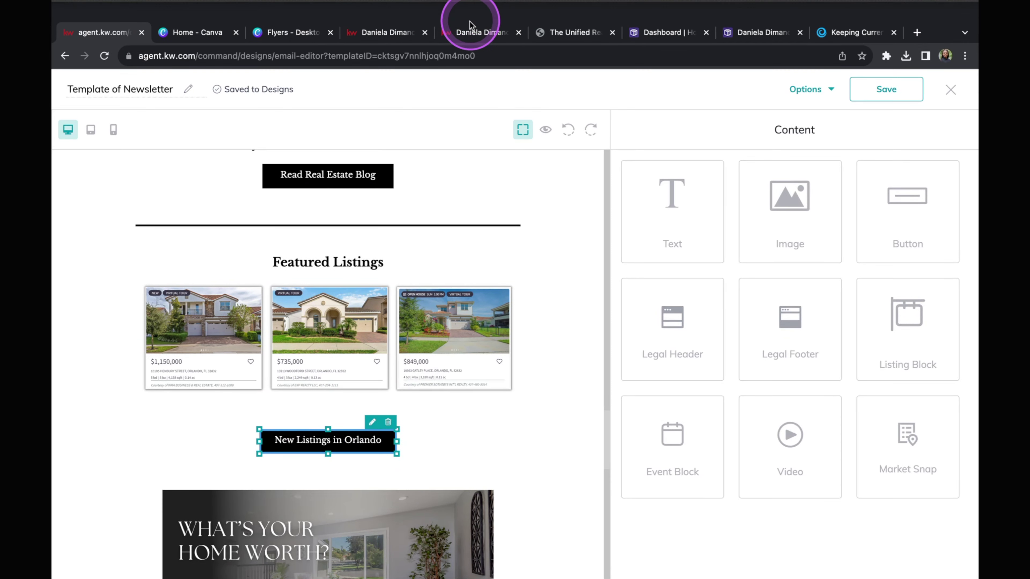
click(486, 15)
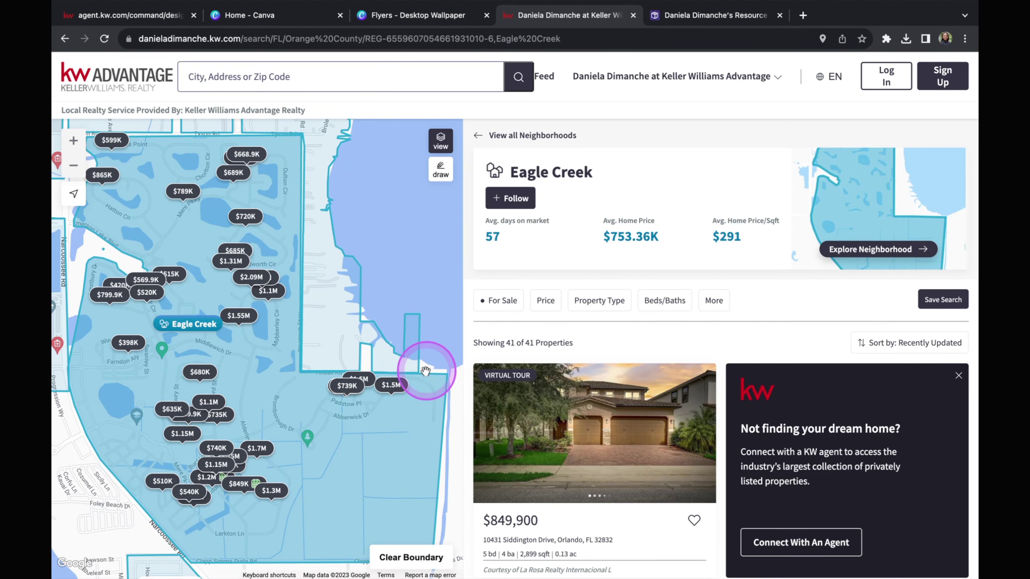
- Browse the Eagle Creek for-sale listings and map to examine properties suitable for the newsletter's Featured Listings section
scroll(422, 374, down, 3)
scroll(425, 376, up, 3)
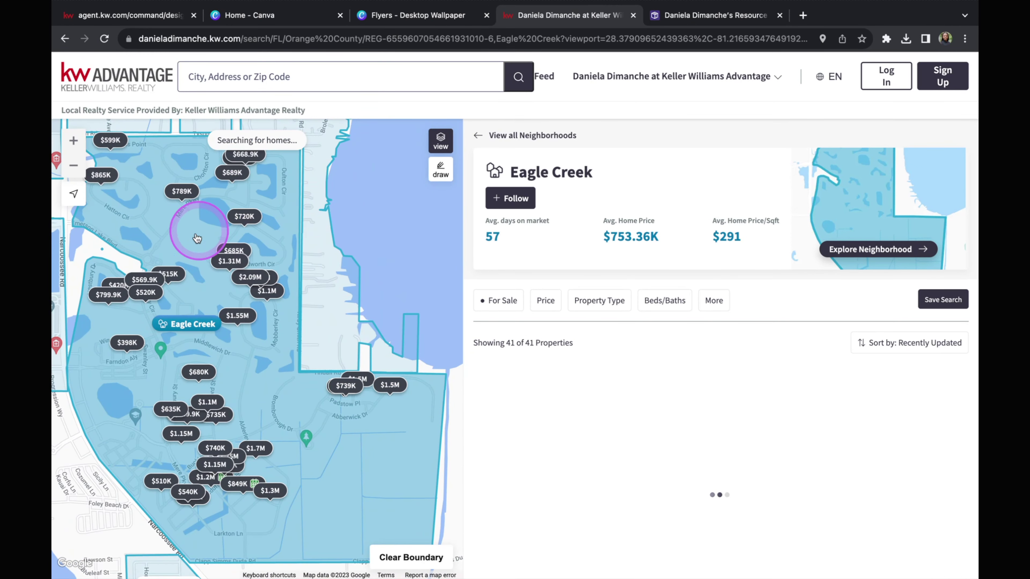
click(694, 520)
click(823, 505)
click(623, 377)
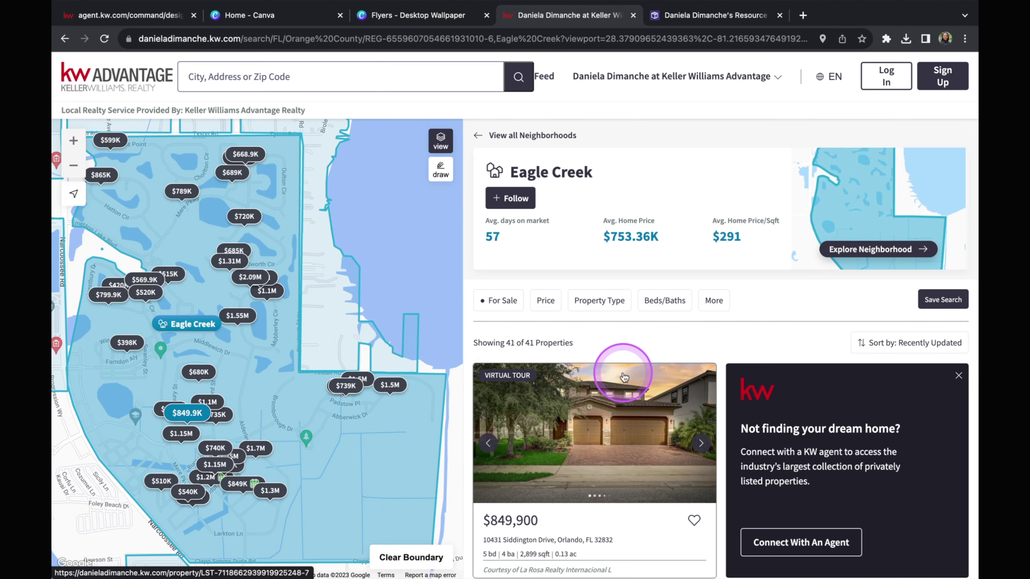
scroll(624, 377, down, 3)
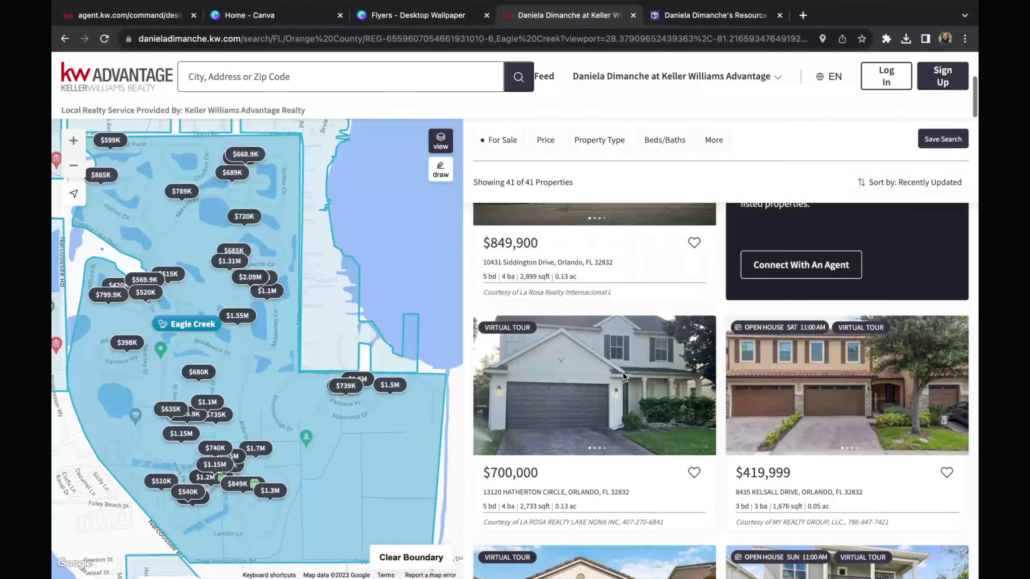
scroll(624, 377, down, 5)
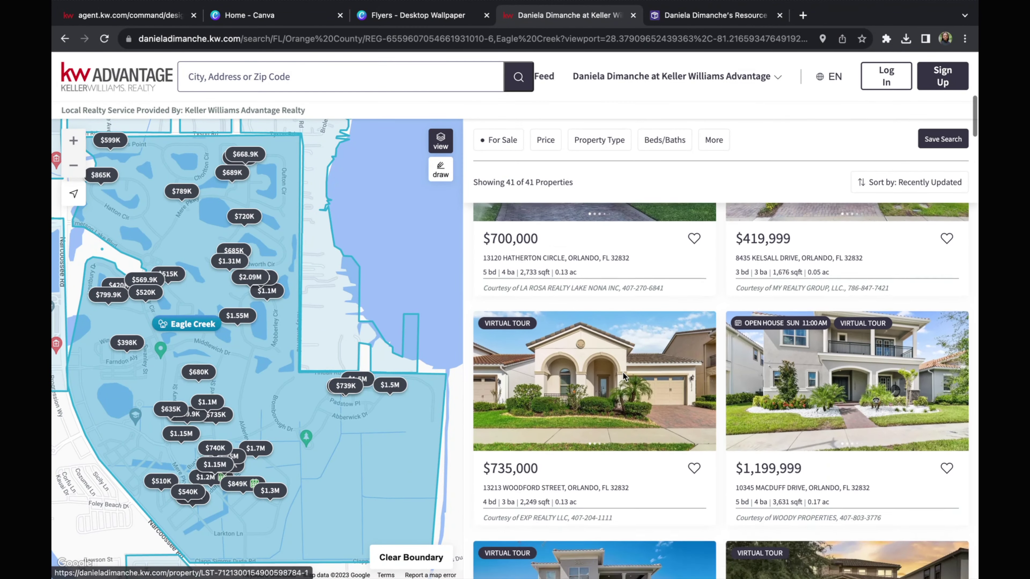
- Return to the newsletter editor and change the text of the New Listings in Orlando button to "Eagle Creek Listings"
scroll(624, 377, down, 10)
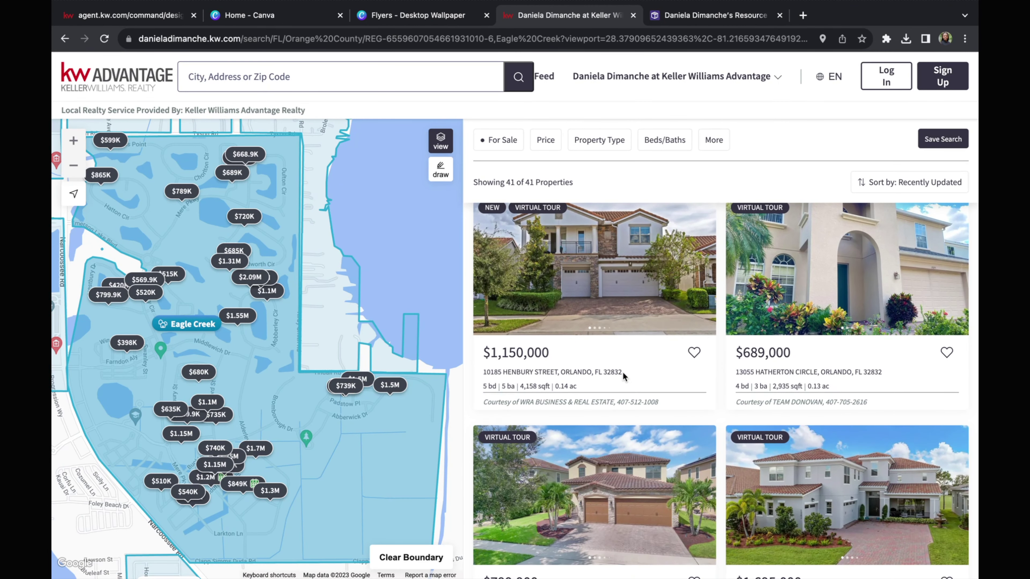
scroll(624, 373, down, 15)
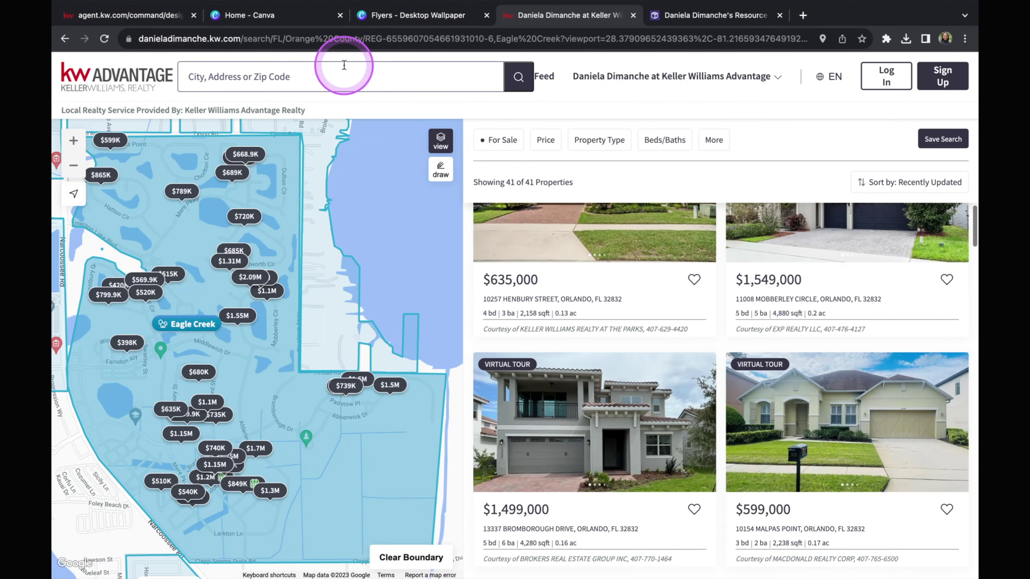
click(134, 15)
click(372, 405)
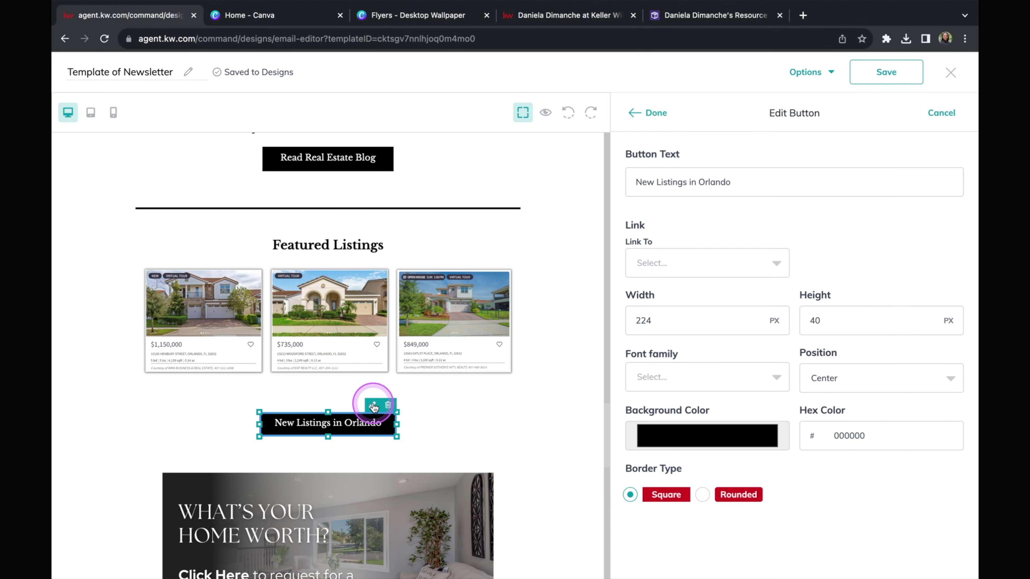
click(736, 183)
drag(736, 183, 700, 182)
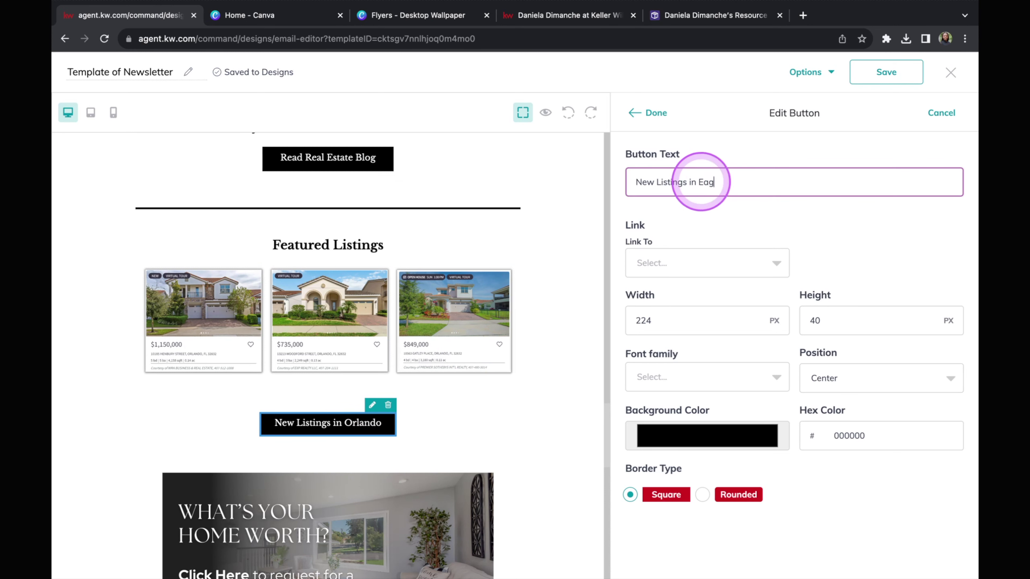
text(Eagle C)
- Link the Eagle Creek Listings button to the web address of the Eagle Creek property search and finish editing the button
click(707, 263)
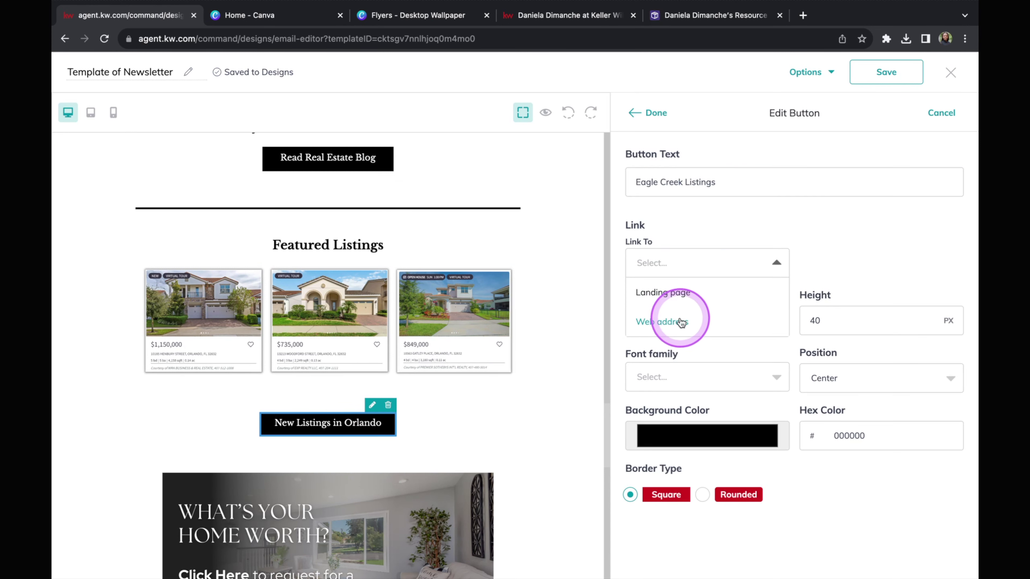
click(682, 325)
click(839, 264)
key(ctrl+v)
click(656, 114)
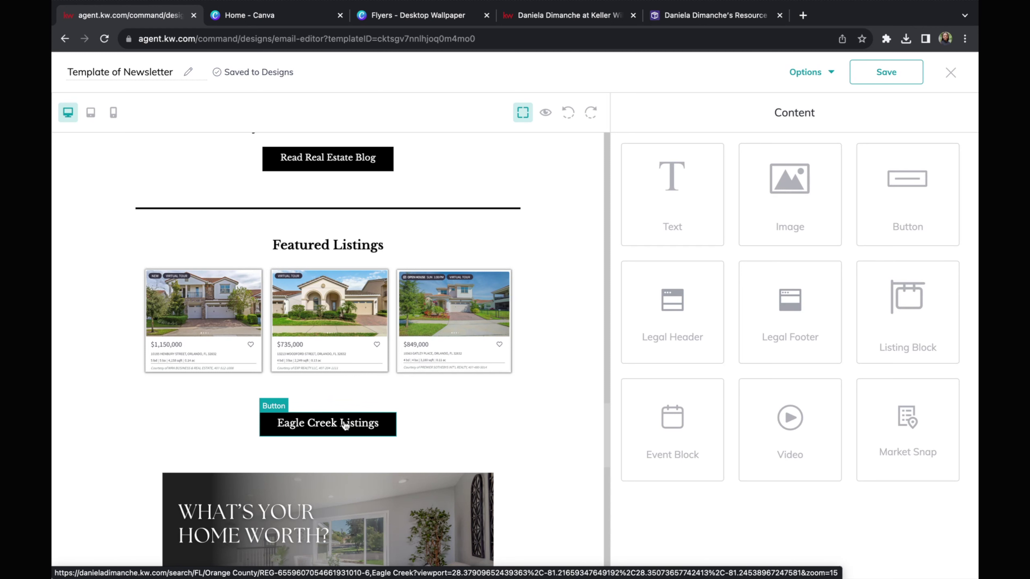
- Examine the "What's Your Home Worth?" image placed below the Eagle Creek Listings button
scroll(345, 424, down, 6)
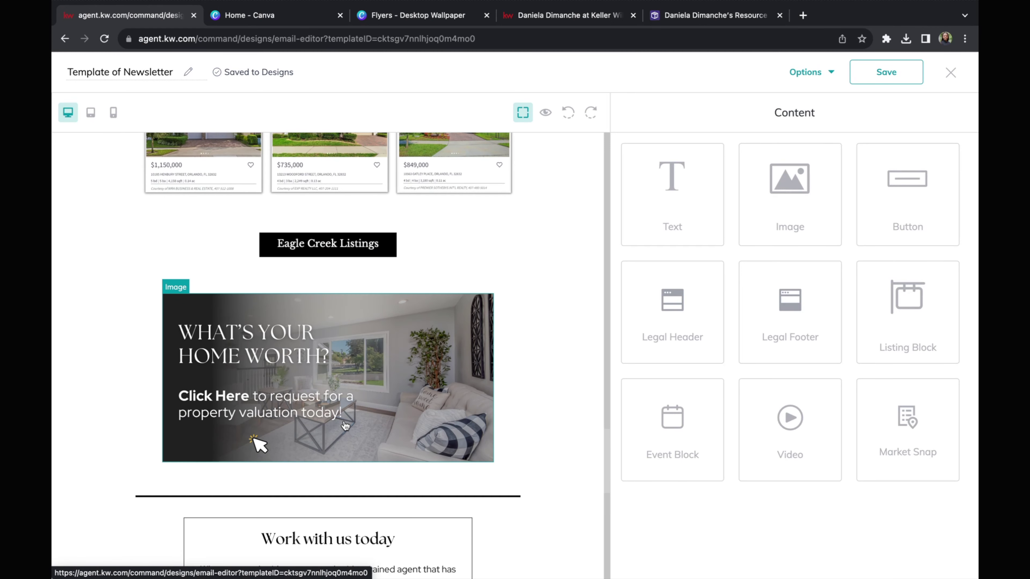
click(335, 282)
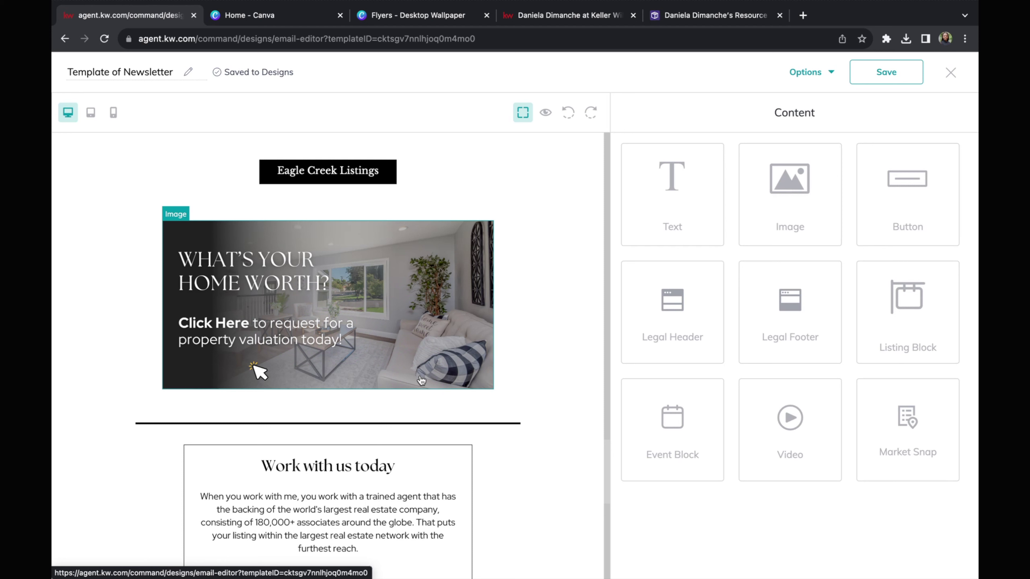
click(532, 252)
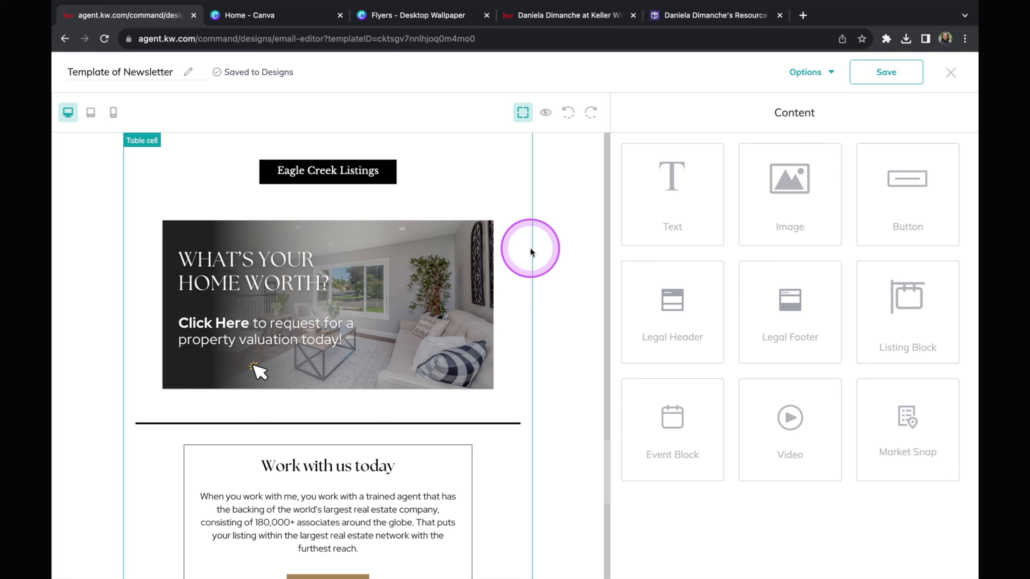
- Open the Stellar Central home page in a new browser tab and go to its Products & Services page
click(803, 15)
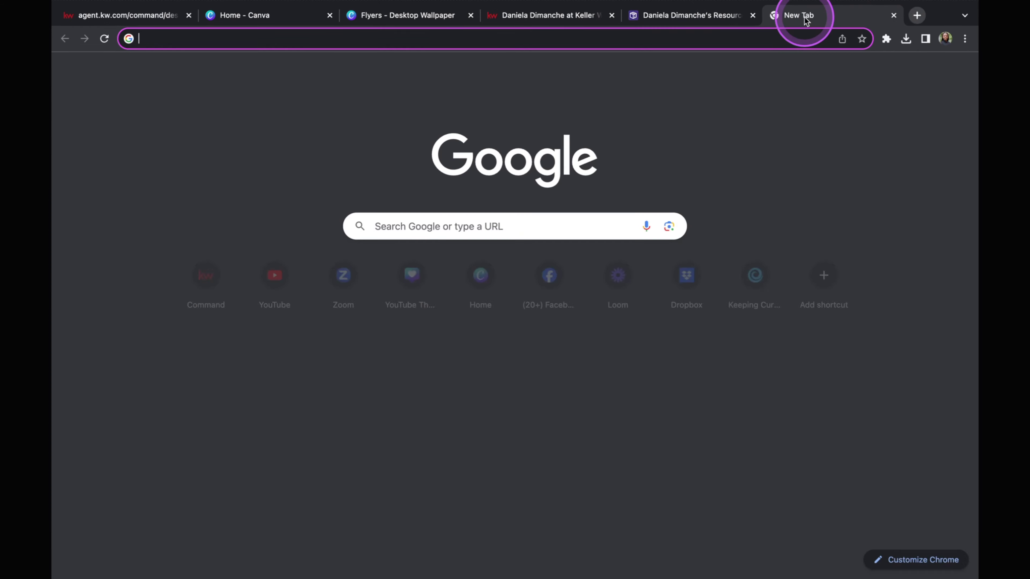
text(stellarmls.com/pages/home-30)
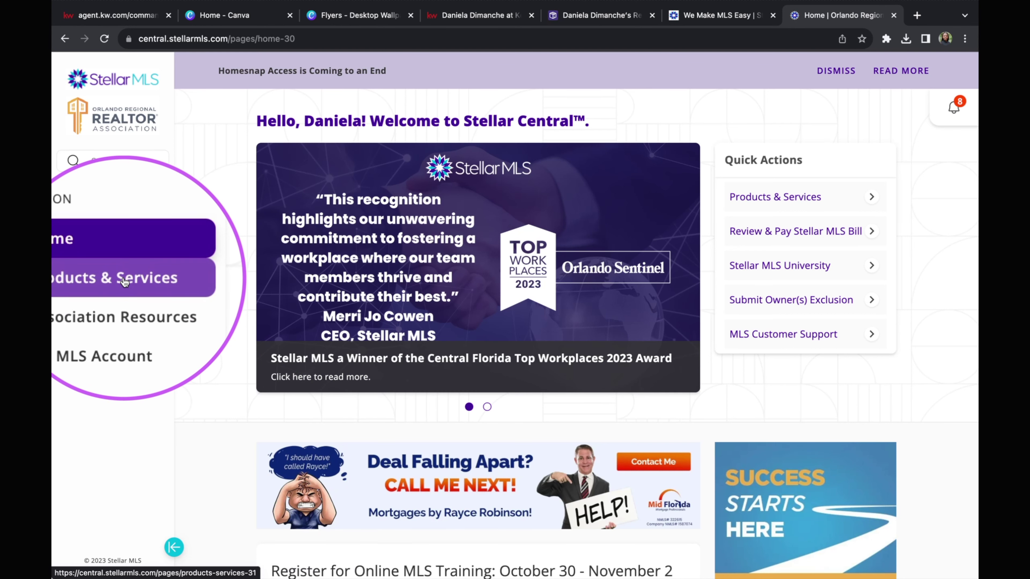
click(125, 282)
- Find the Market & Listing Data section among the products and open Cloud CMA
scroll(340, 336, down, 15)
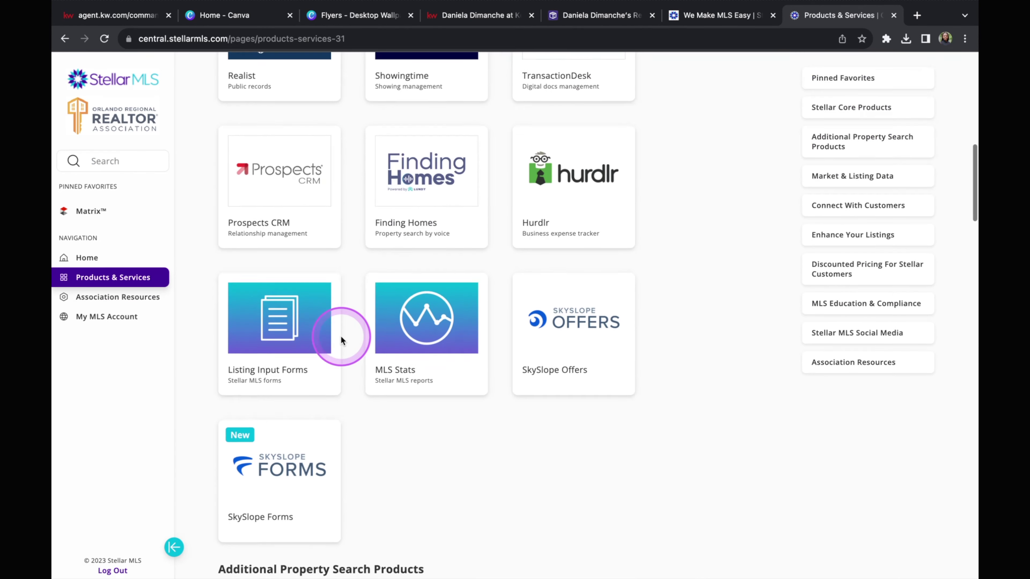
scroll(341, 337, down, 14)
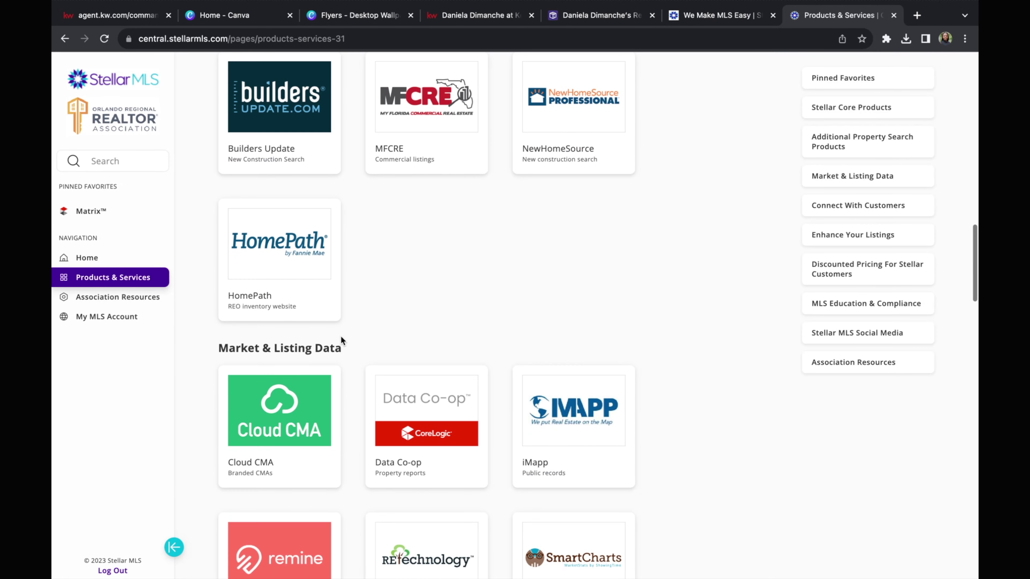
scroll(341, 340, down, 3)
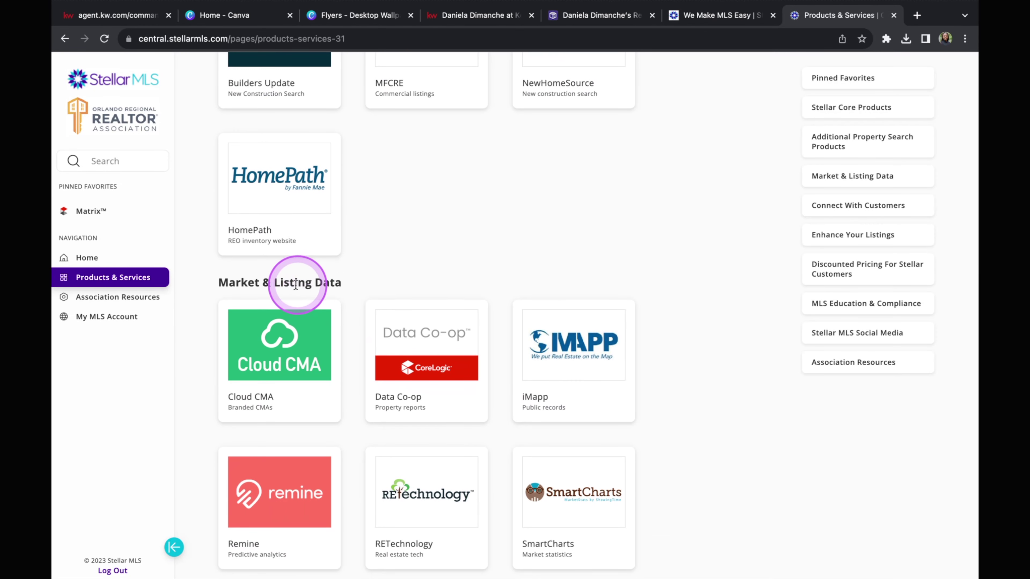
click(256, 403)
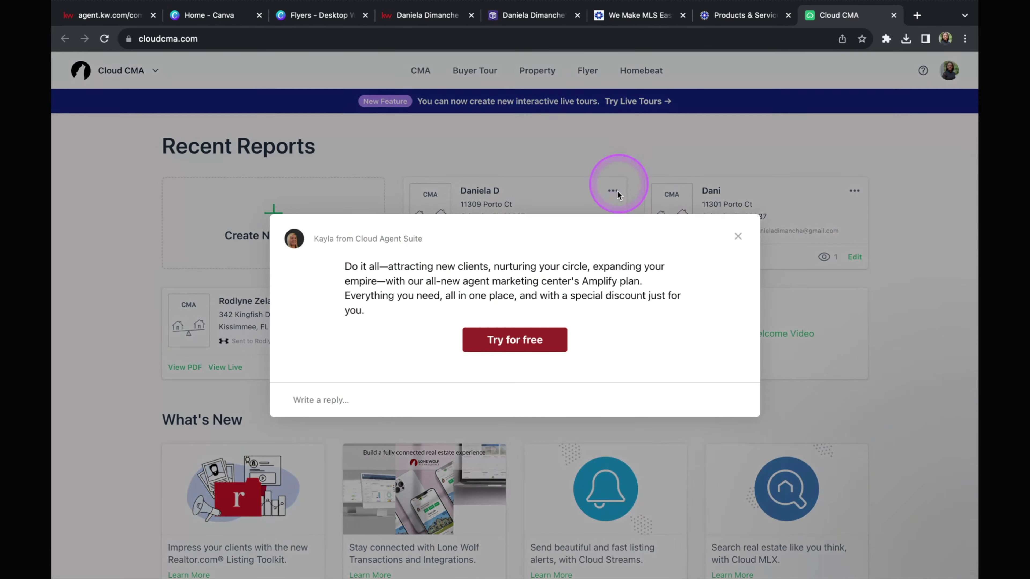
- Dismiss the Cloud CMA promotional message and open the account's Lead Generation page
click(737, 236)
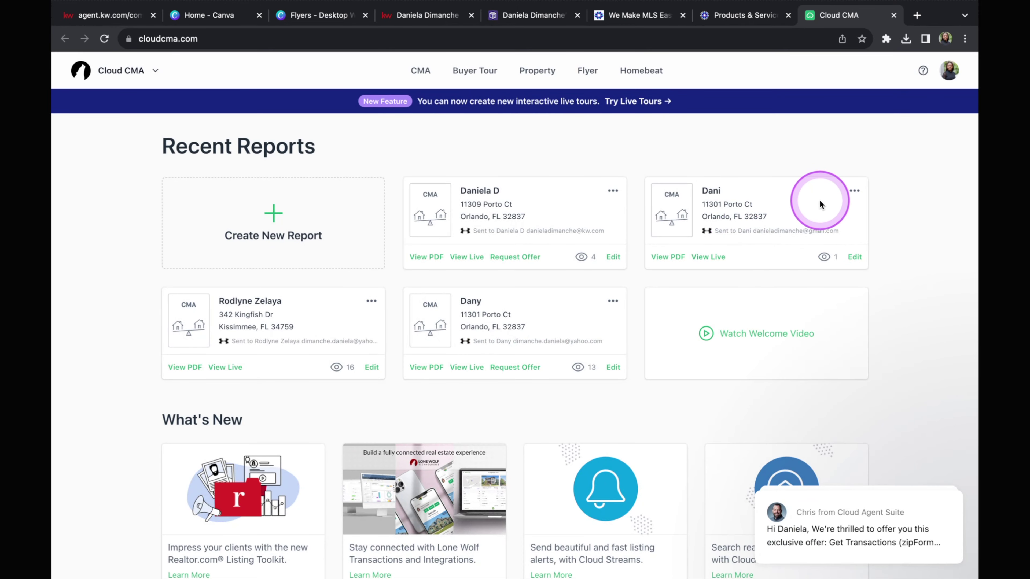
click(950, 79)
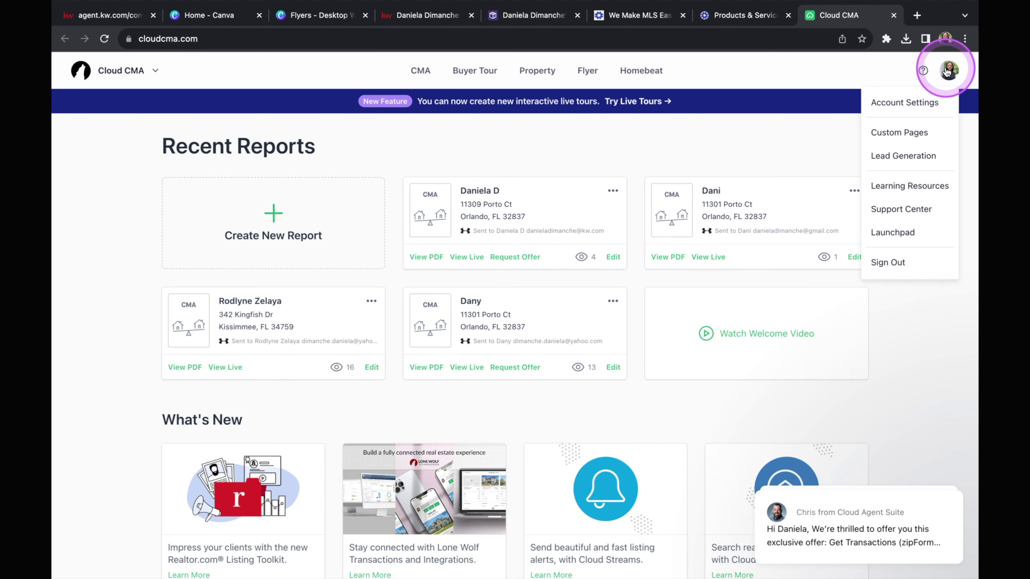
click(902, 157)
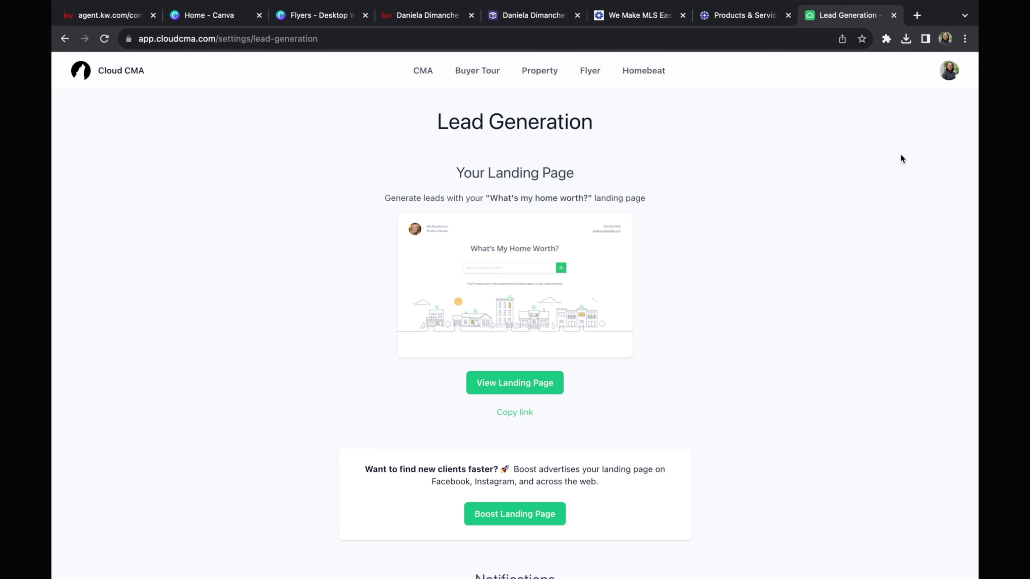